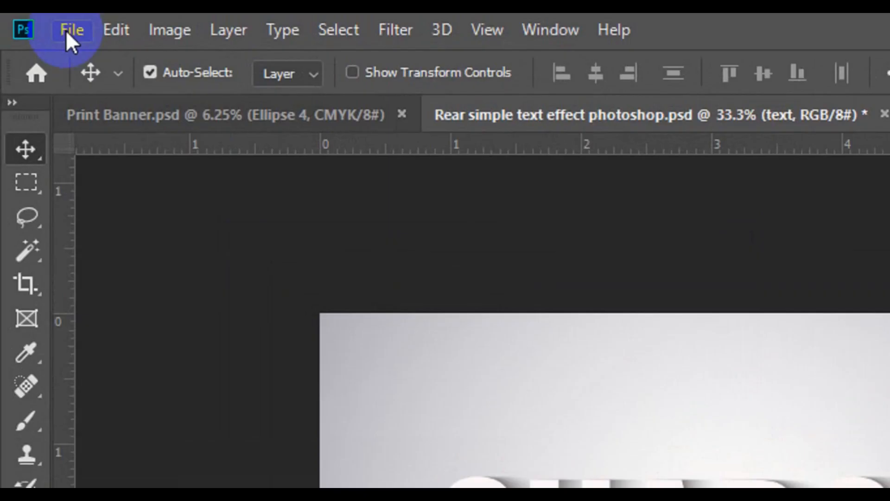
Create a new 1080 x 1920 pixel document named "text effect" at 72 pixels/inch in RGB with a white background
left_click(66, 30)
left_click(98, 51)
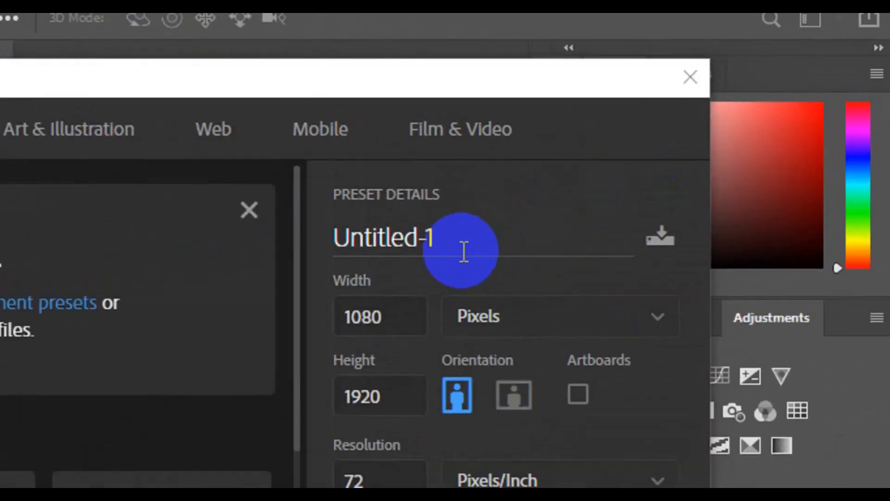
left_click_drag(677, 160, 605, 168)
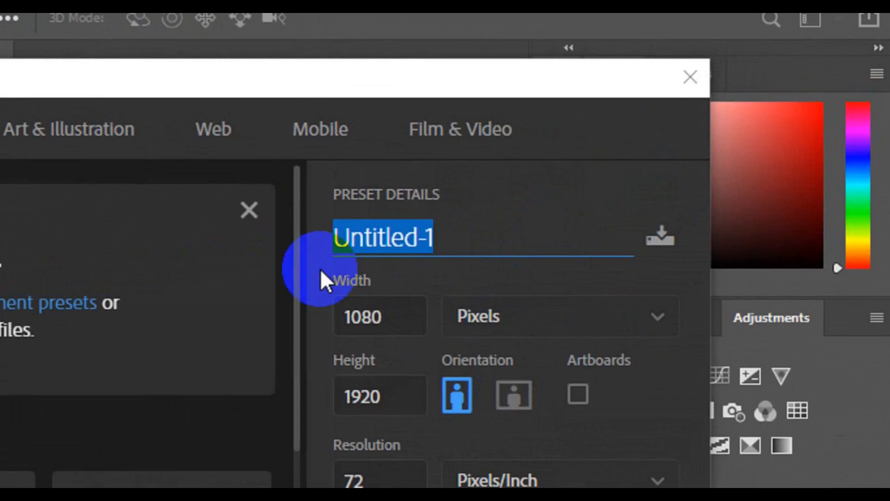
type("text")
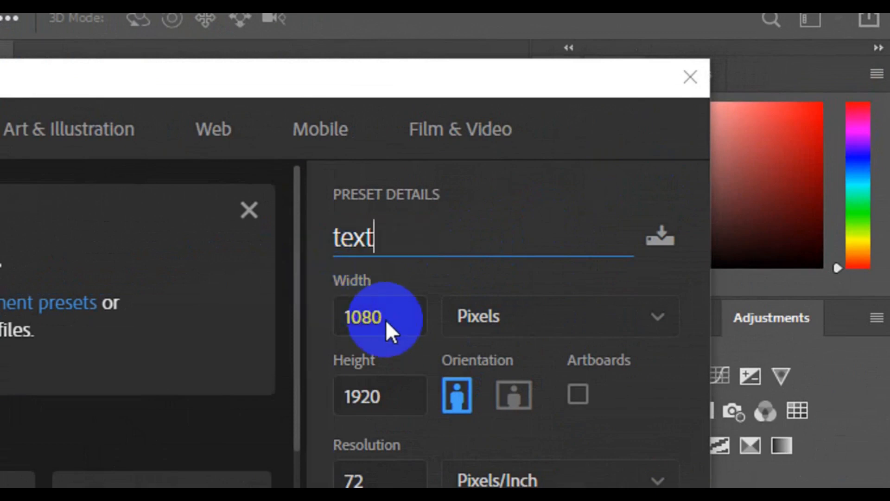
left_click_drag(388, 318, 332, 324)
left_click_drag(409, 391, 348, 391)
type("text effect")
key("Tab")
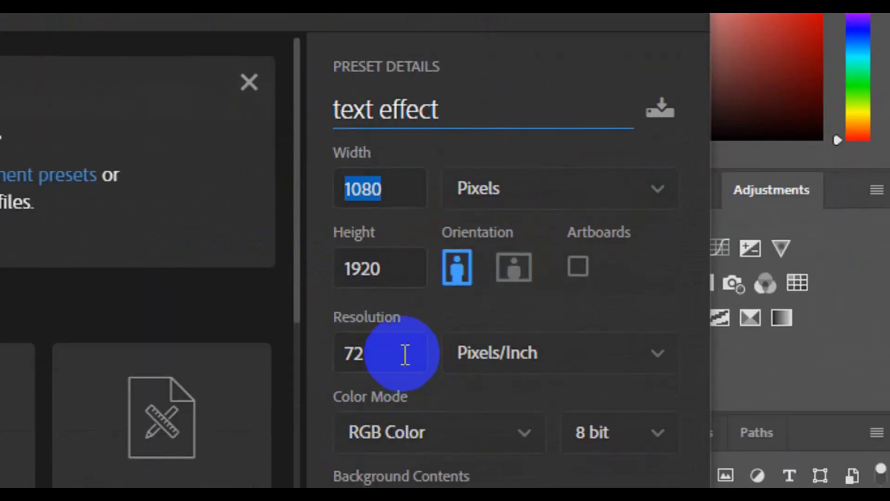
left_click(319, 351)
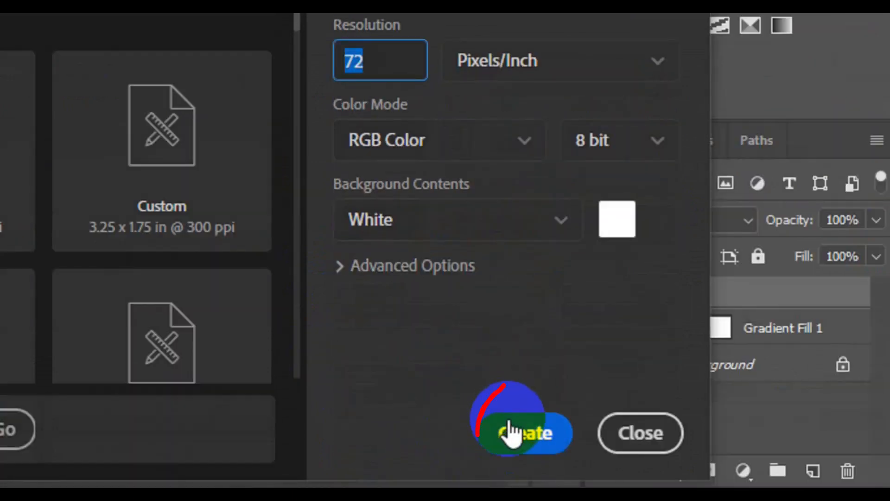
left_click(516, 436)
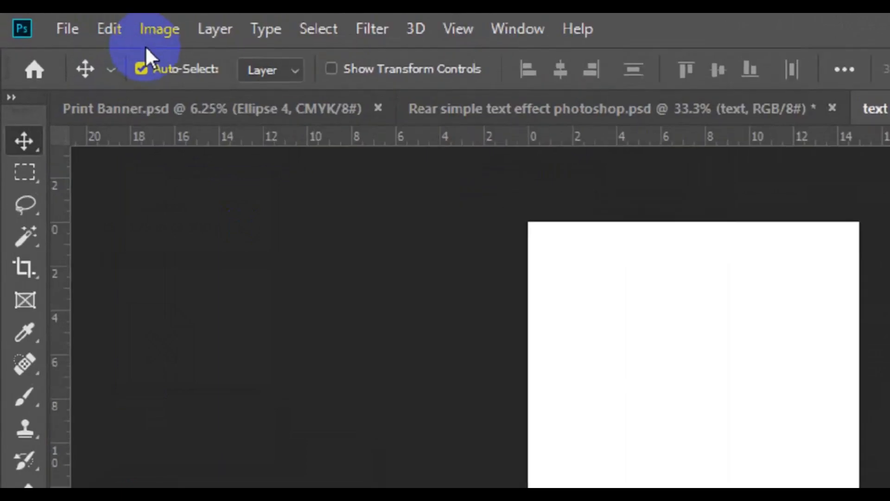
Rotate the canvas 90° counter clockwise into landscape orientation
left_click(81, 23)
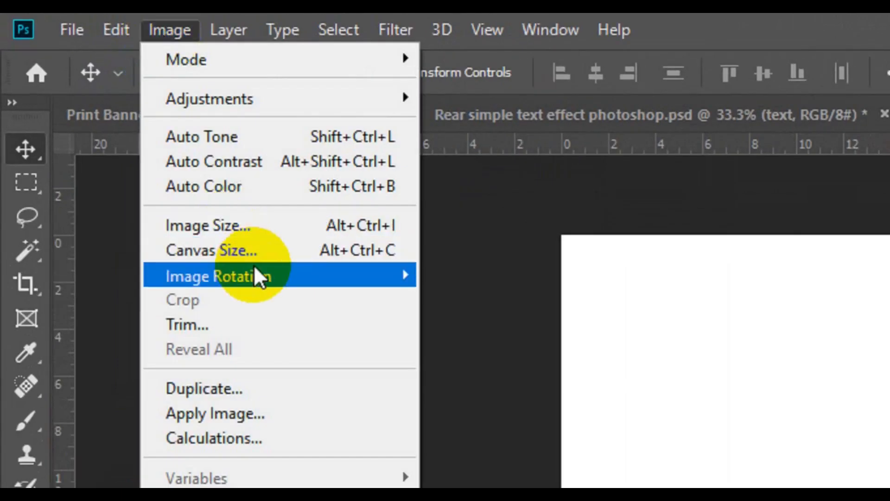
mouse_move(258, 277)
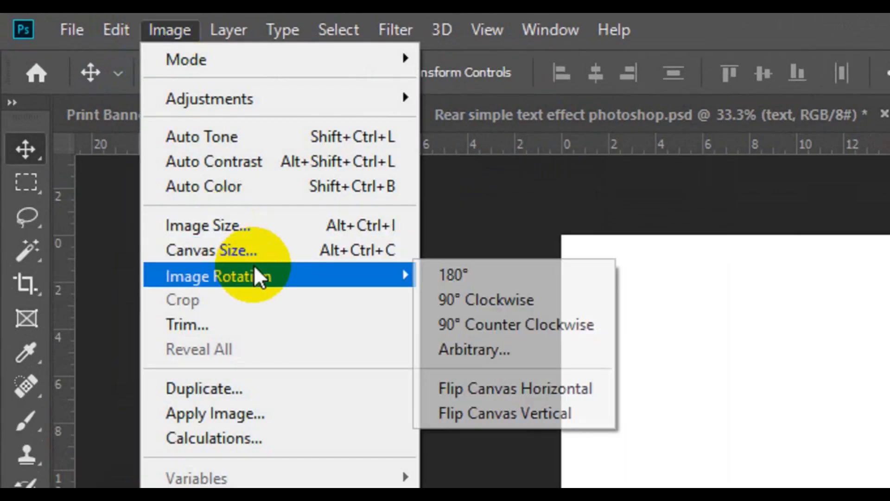
left_click(540, 330)
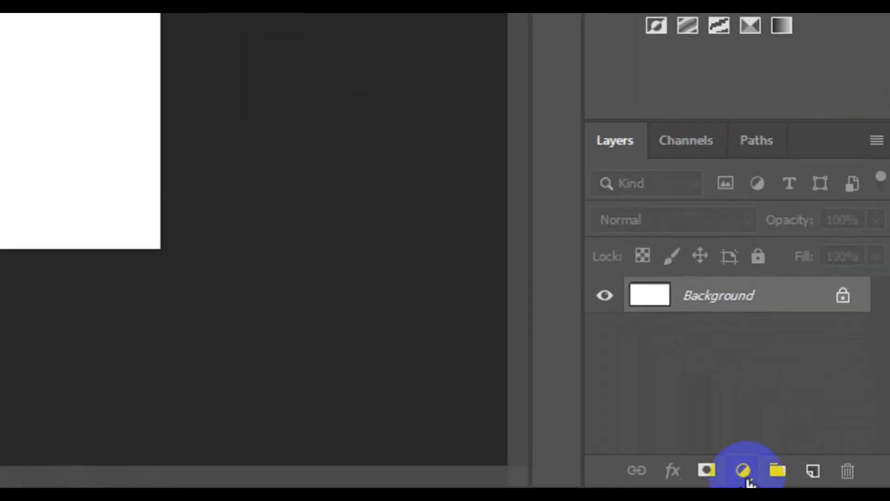
Add a gradient fill layer above the background using the dark grey-blue to white gradient preset
left_click(748, 478)
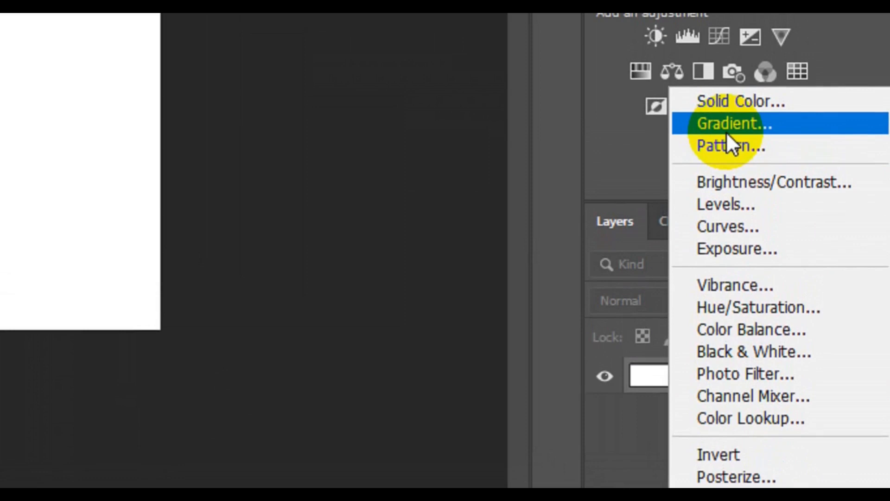
left_click(727, 133)
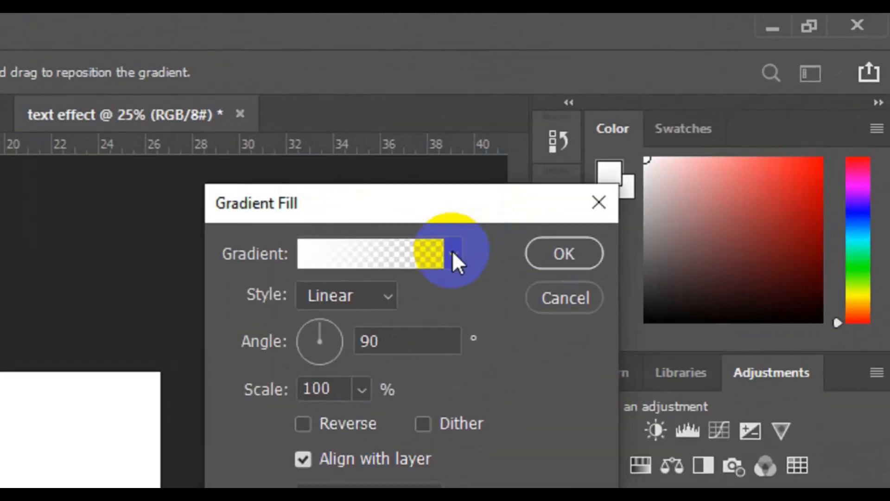
left_click(452, 252)
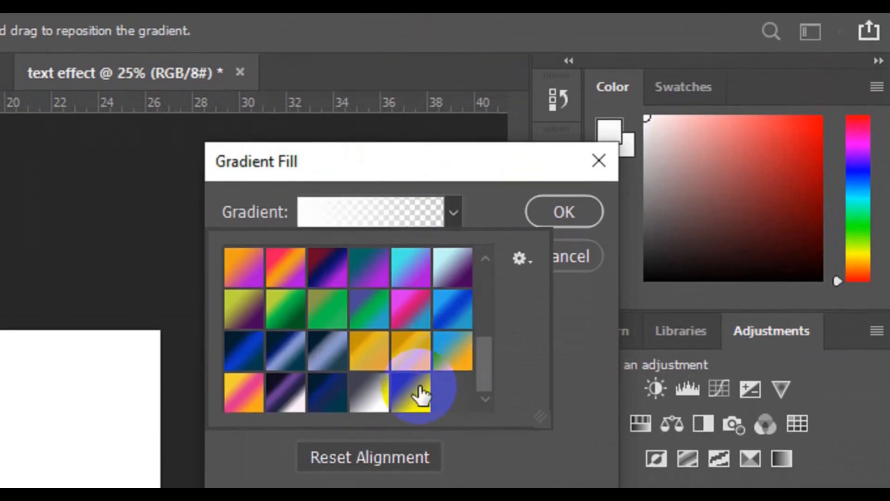
left_click(421, 394)
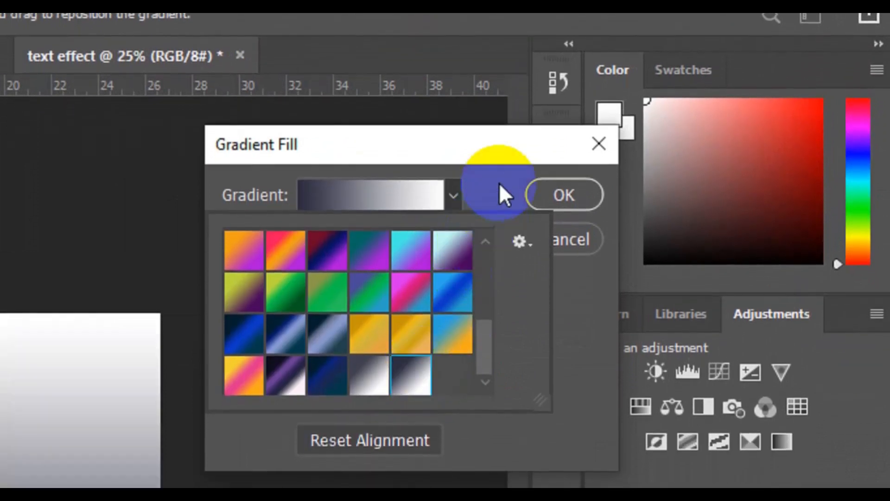
left_click(499, 200)
Make the gradient fill Radial and reversed with a scale of 440%, and apply it
left_click(387, 238)
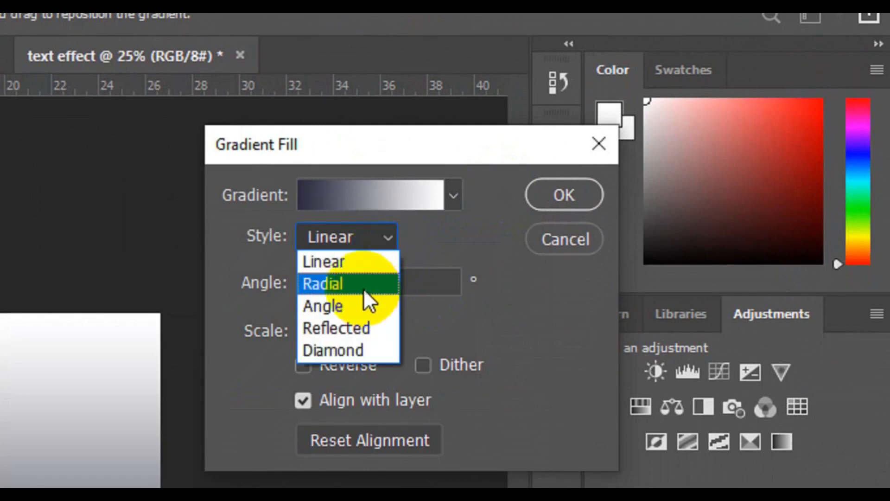
left_click(365, 285)
left_click(303, 365)
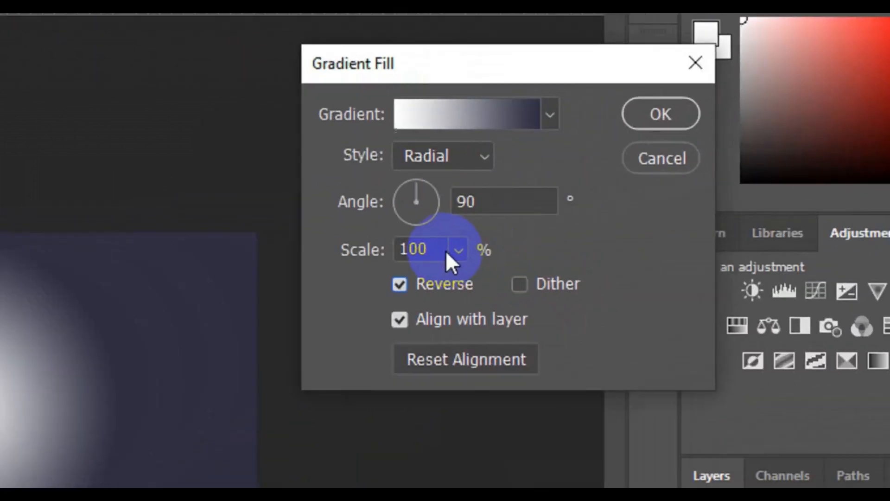
left_click(455, 250)
left_click_drag(458, 277, 497, 277)
double_click(411, 249)
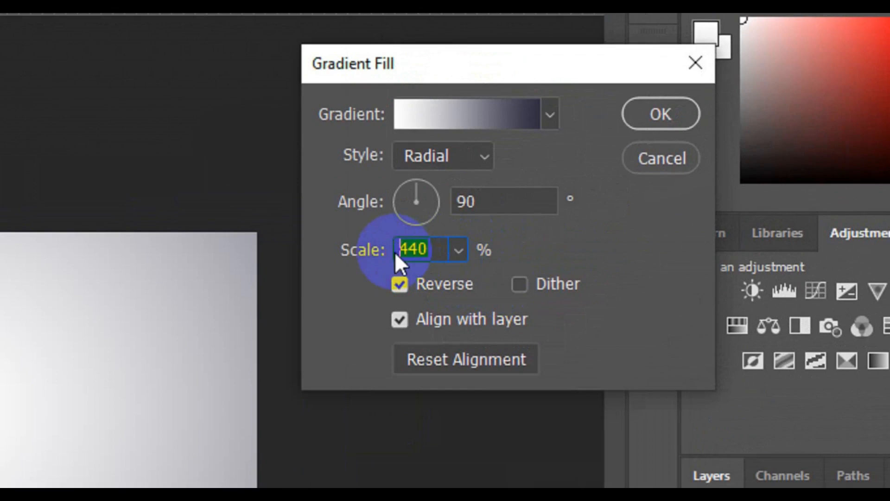
key("Return")
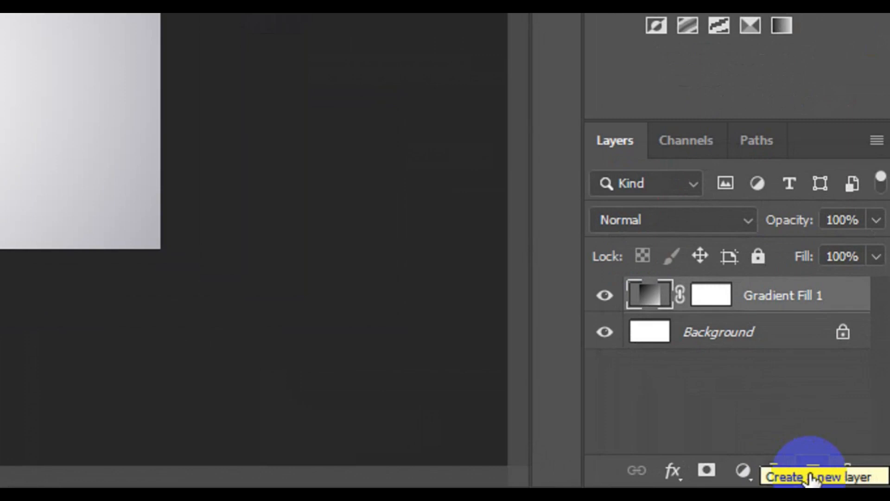
Create a new layer and set the Horizontal Type Tool to Swis721 BlkCn BT, Black, 60 pt
left_click(811, 477)
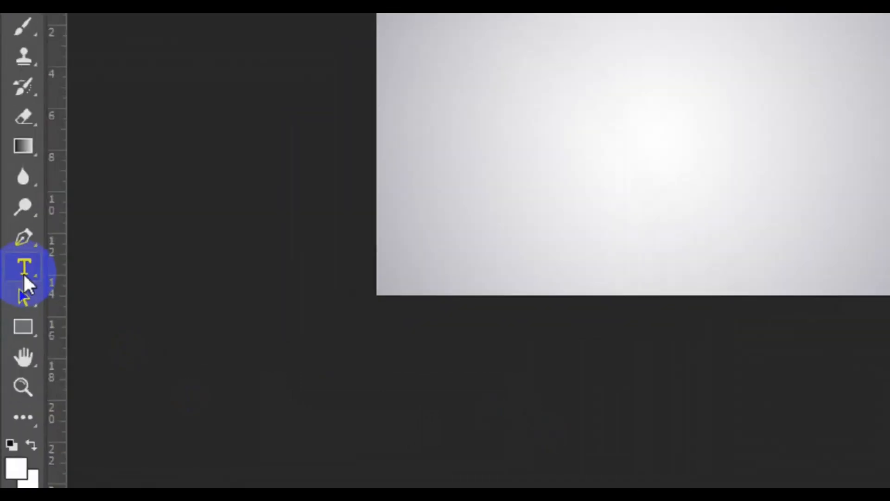
right_click(14, 357)
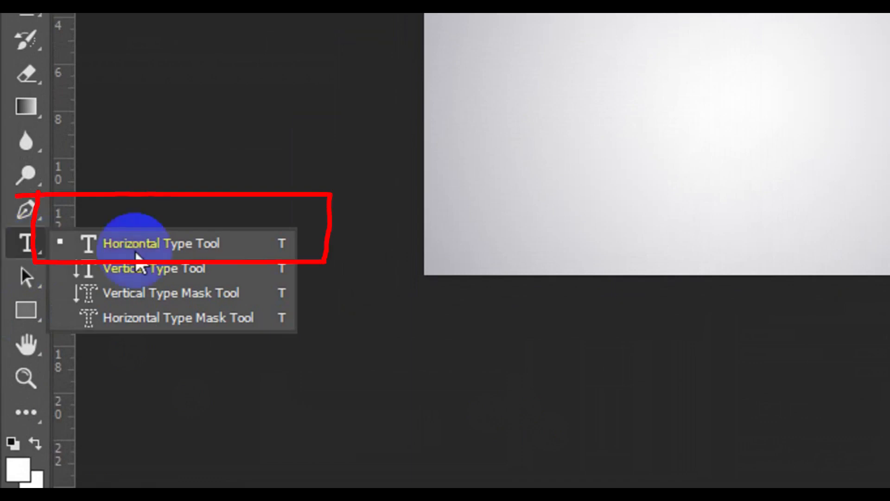
left_click(157, 250)
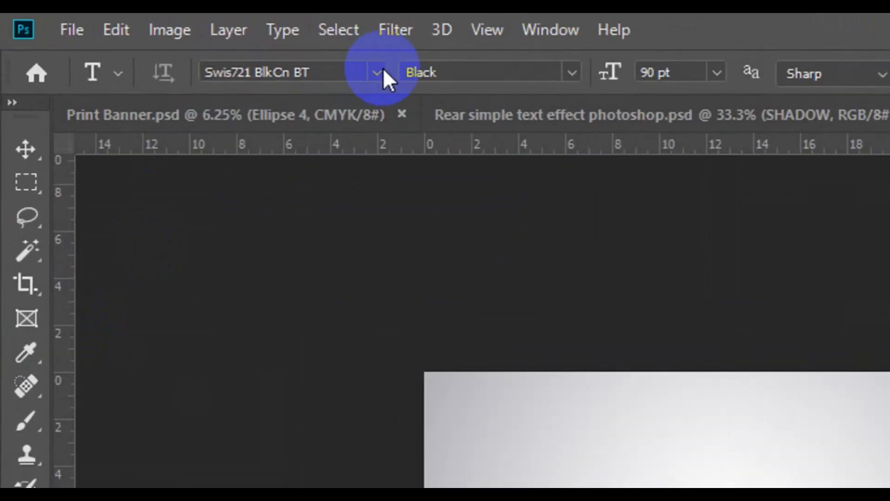
left_click(191, 42)
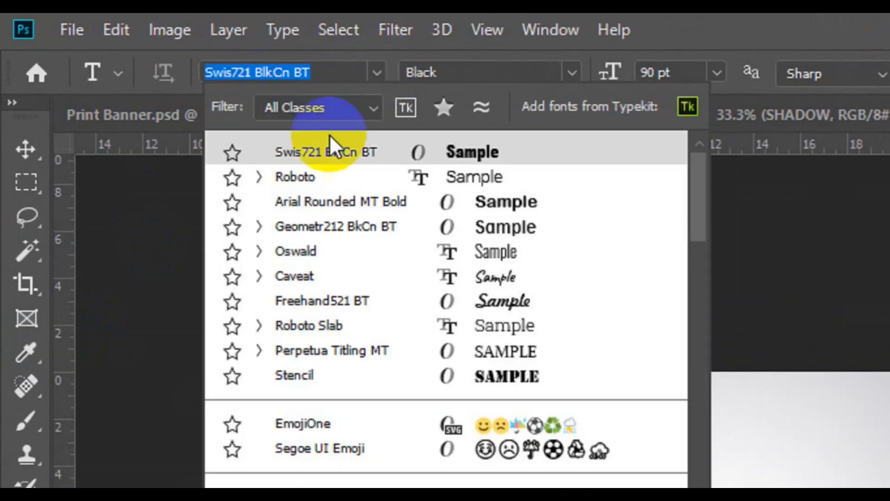
left_click(343, 151)
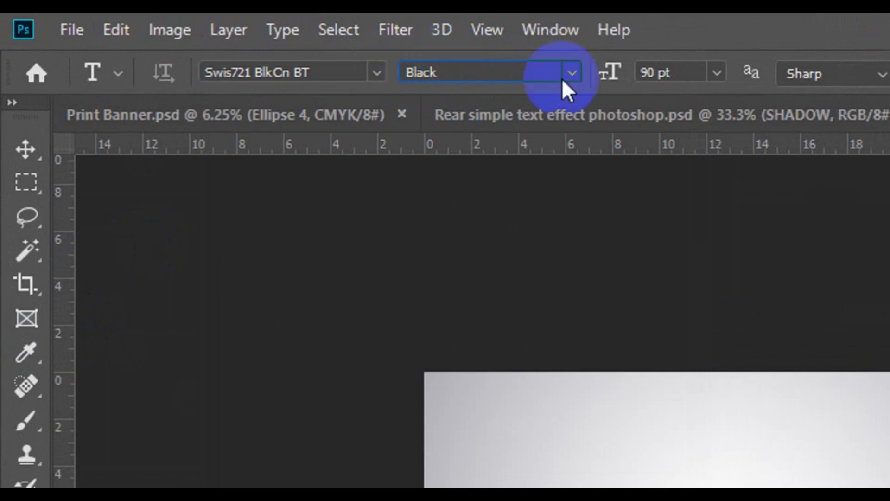
left_click(717, 73)
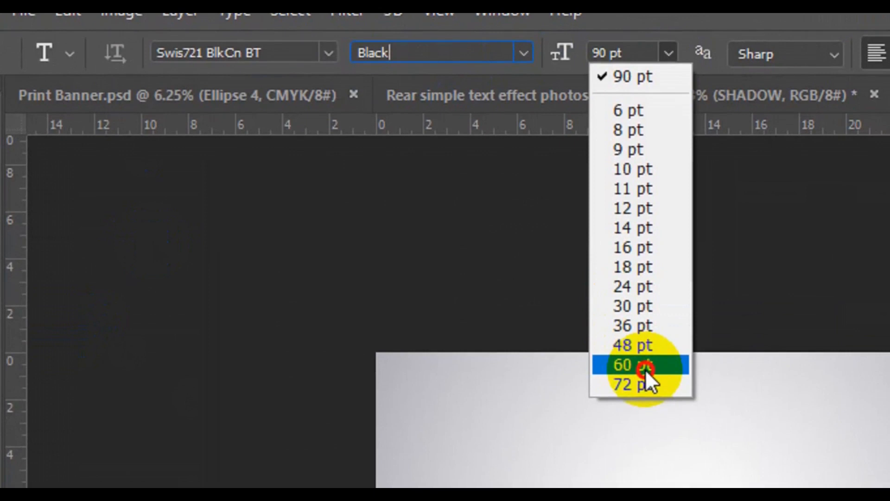
left_click(645, 369)
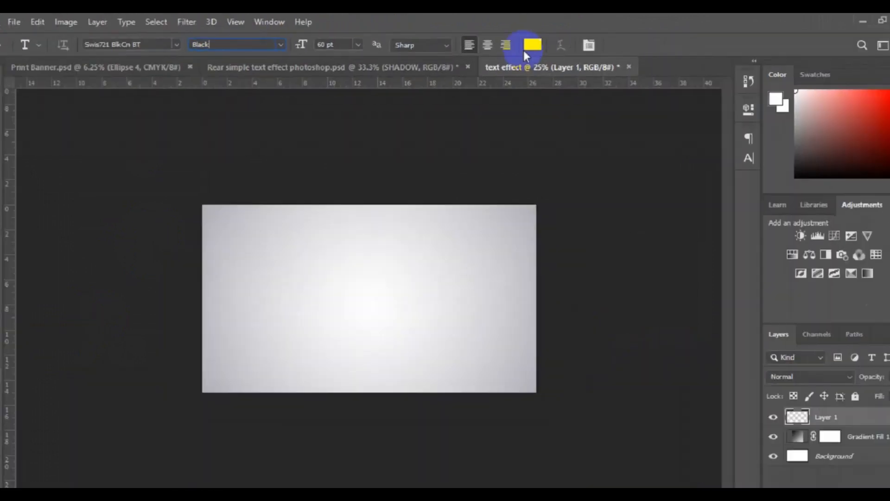
Add the text "SHADOW" on the canvas and enlarge its font size to 262 pt
left_click(363, 405)
left_click(327, 267)
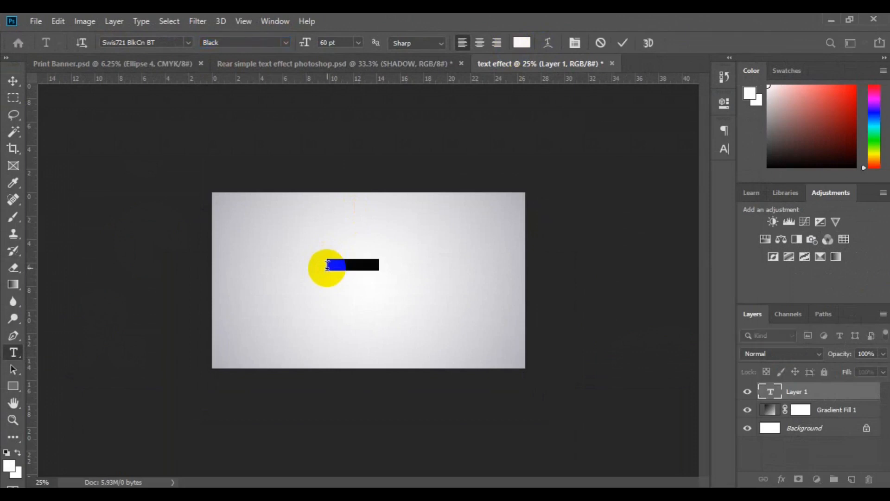
type("REA")
key("ctrl+a")
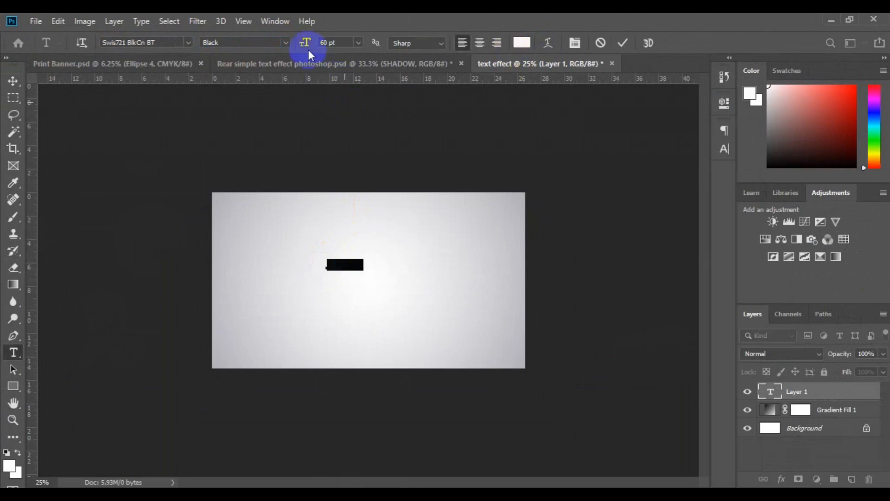
left_click_drag(304, 48, 435, 44)
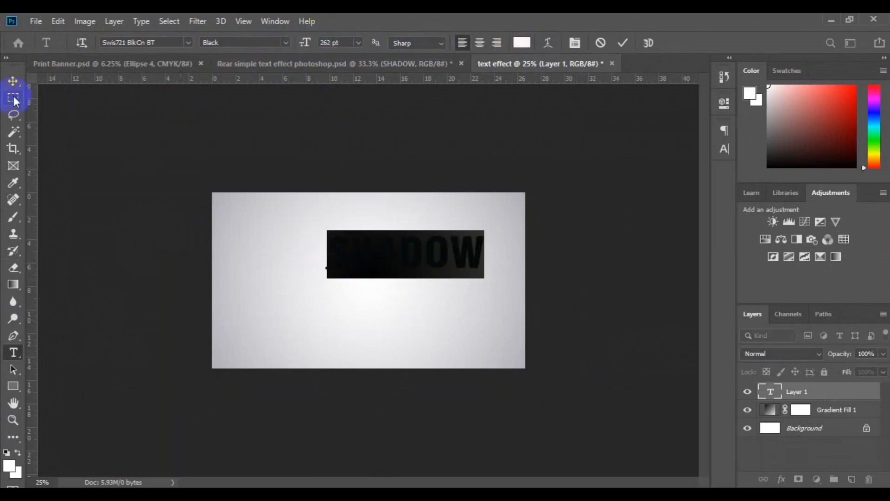
left_click(13, 82)
left_click(391, 266)
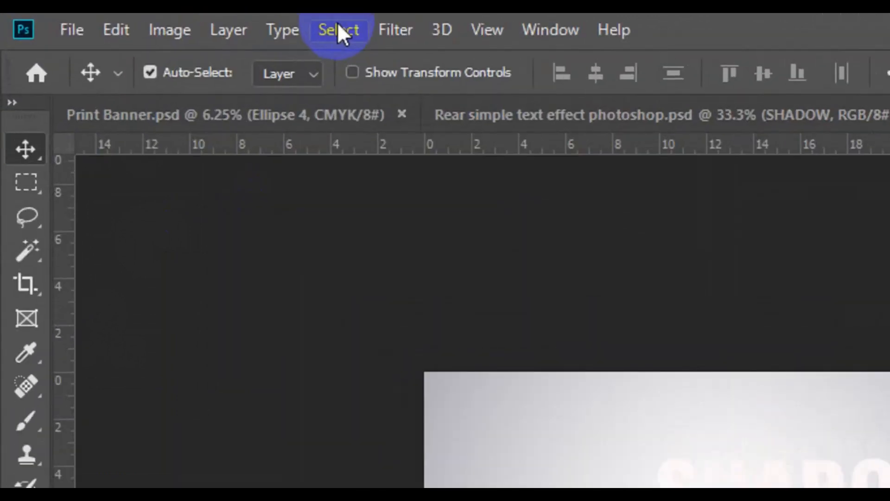
Centre the SHADOW text horizontally and vertically on the canvas using a full-canvas selection, then deselect
left_click(170, 22)
left_click(349, 59)
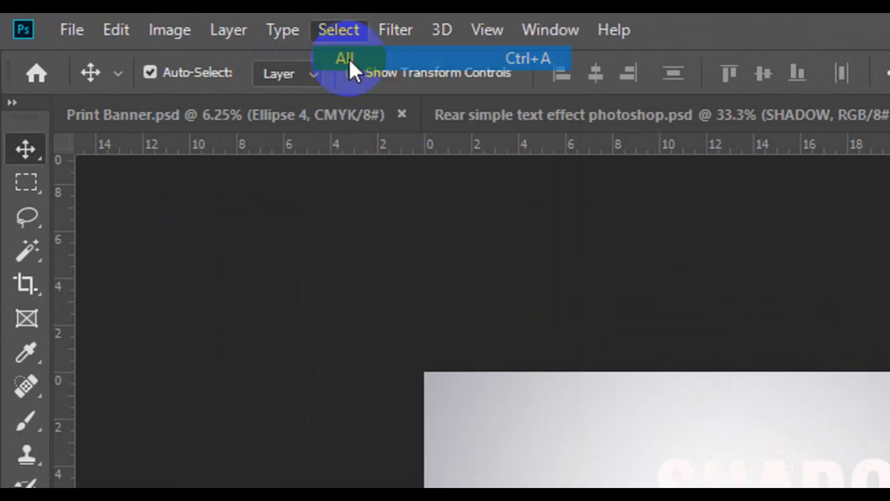
left_click(572, 75)
left_click(671, 74)
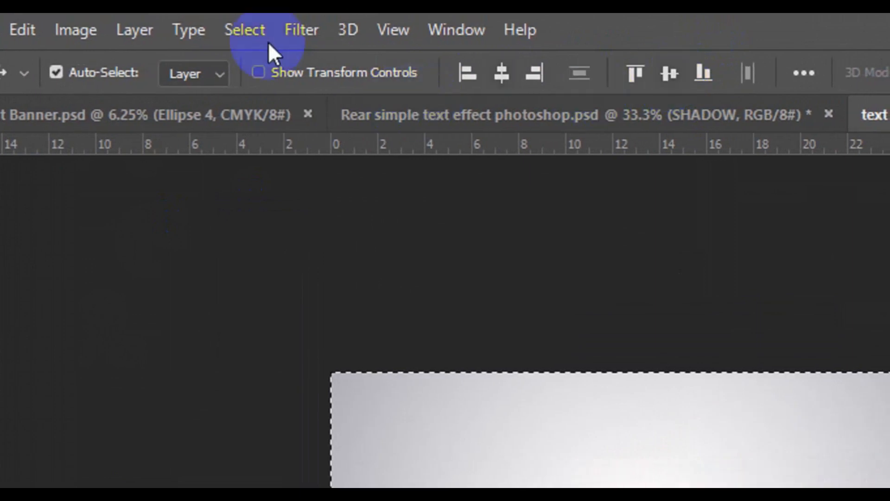
left_click(255, 38)
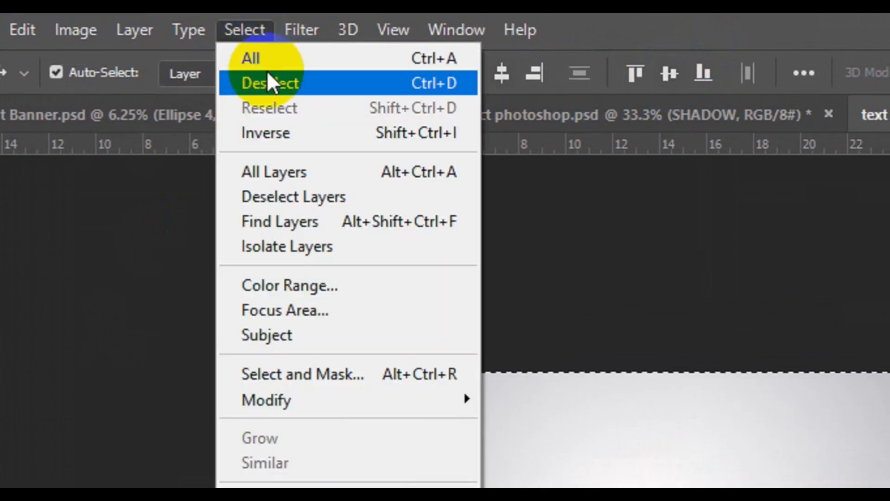
left_click(269, 82)
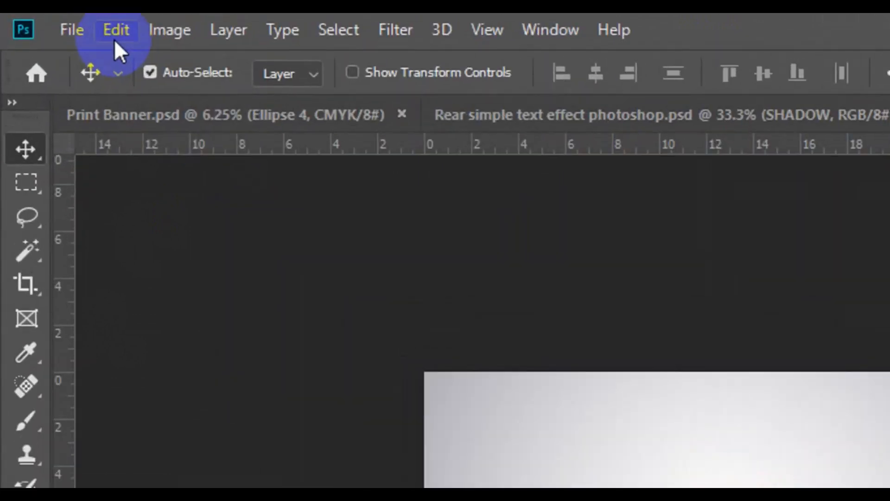
Scale the SHADOW text proportionally about its centre to about 168% with Free Transform and apply it
left_click(58, 26)
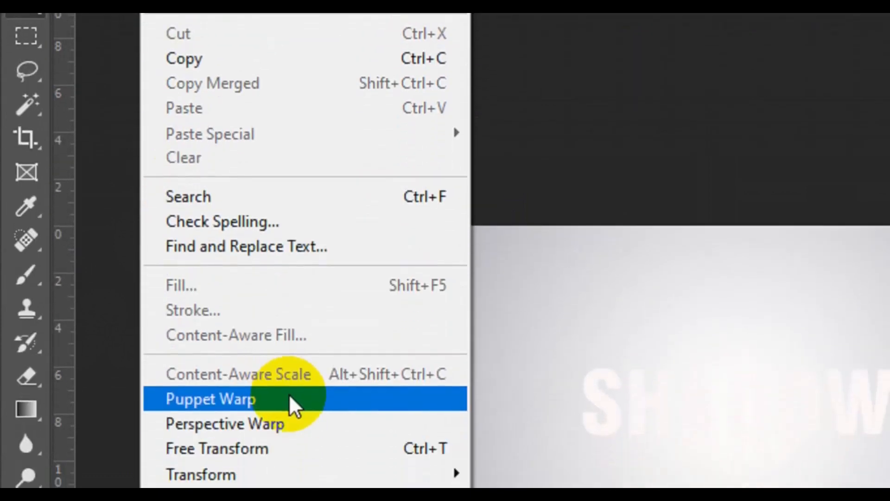
left_click(303, 446)
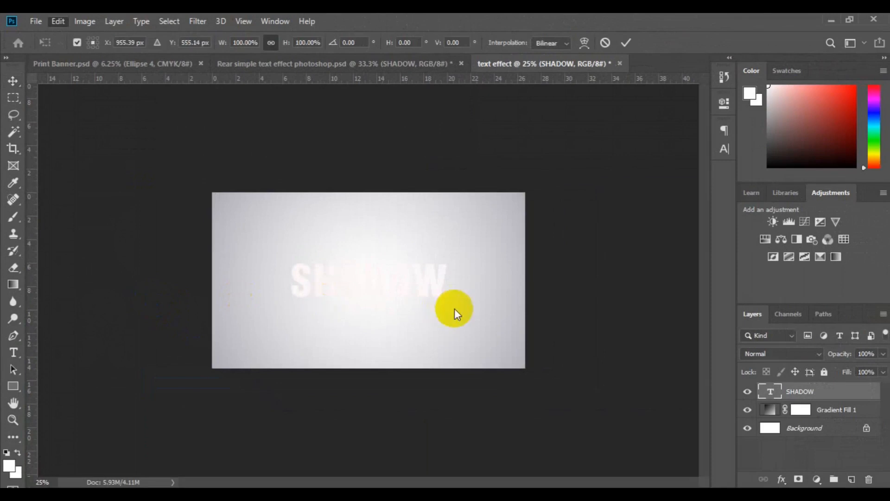
left_click_drag(447, 304, 499, 332)
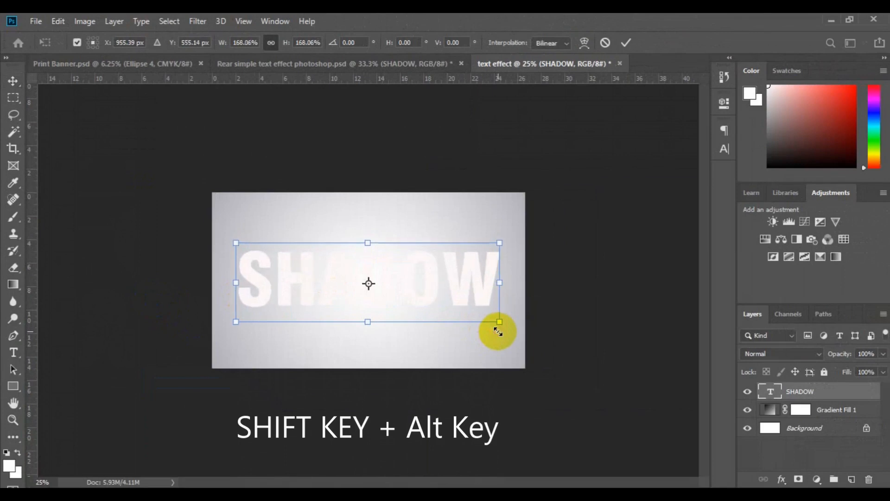
key("Return")
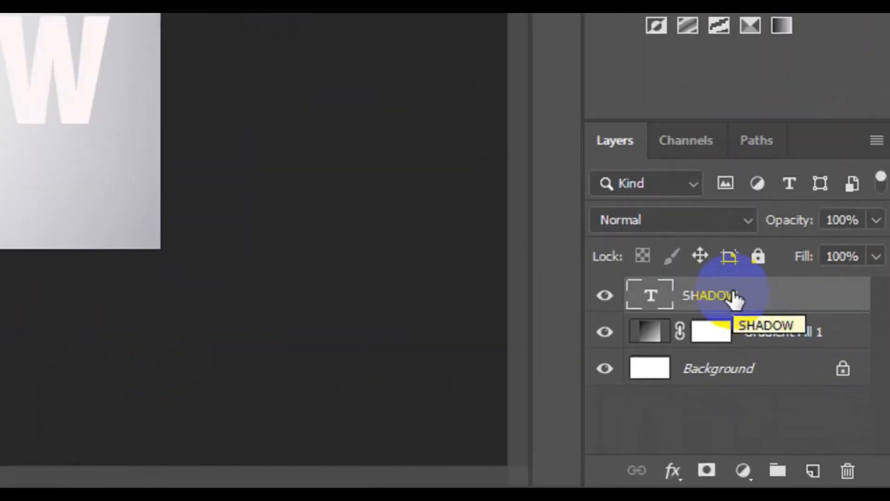
Duplicate the SHADOW text layer as "SHADOW BLACK" and move the original SHADOW layer above the copy
right_click(811, 393)
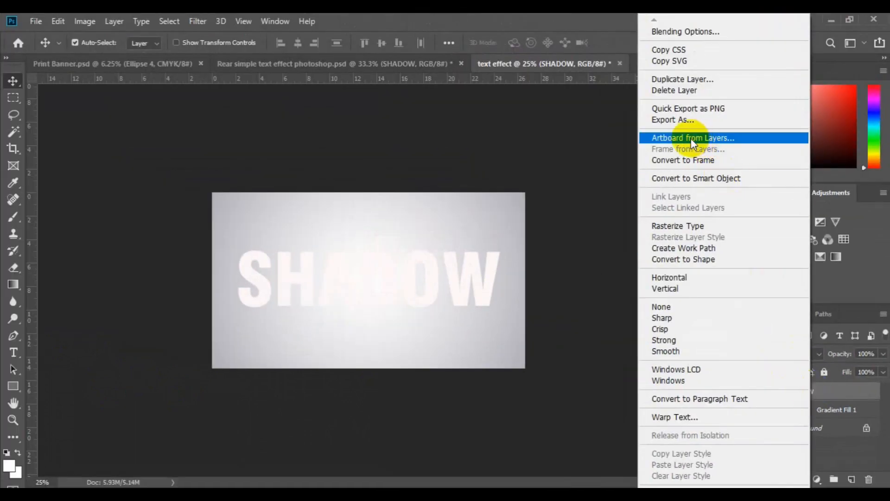
left_click(675, 83)
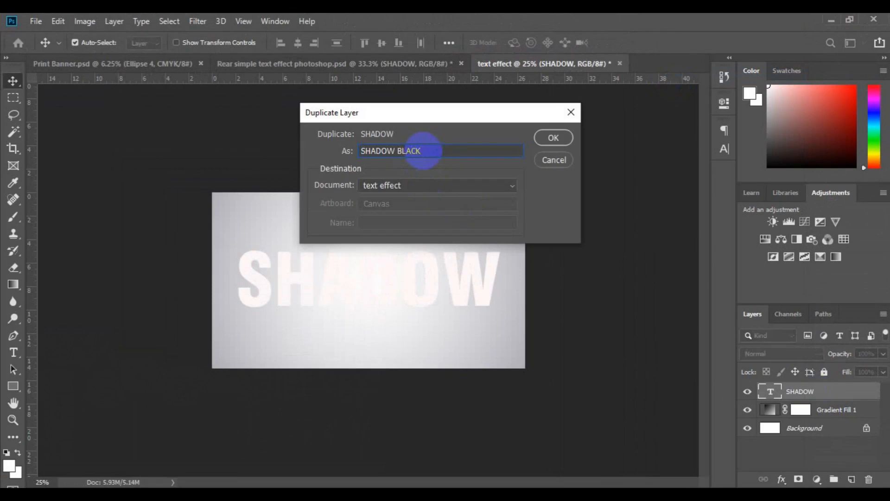
left_click(561, 138)
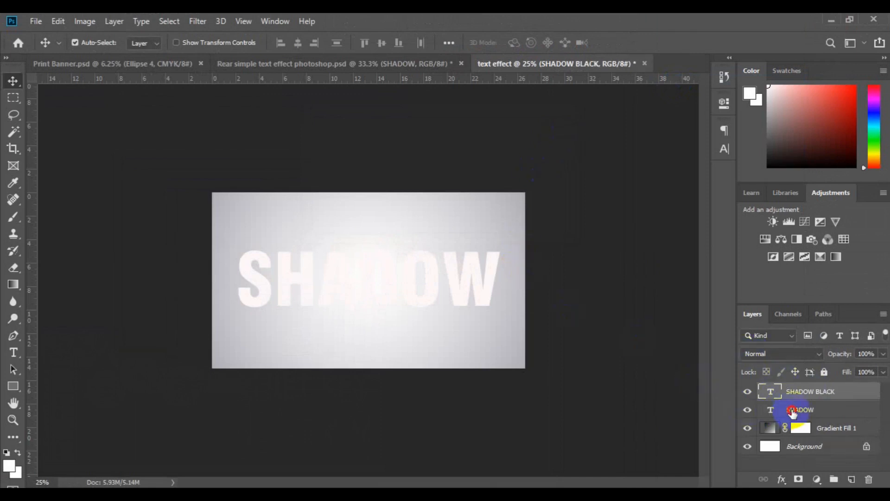
left_click(793, 412)
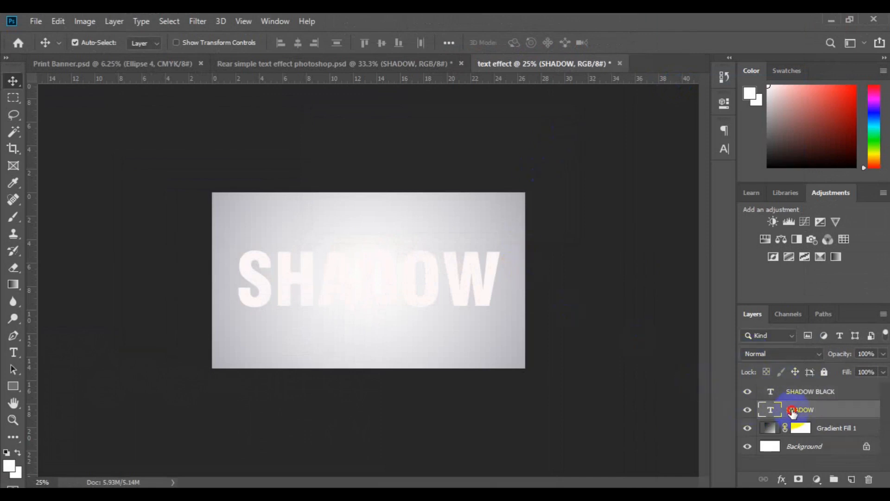
left_click_drag(792, 404, 791, 391)
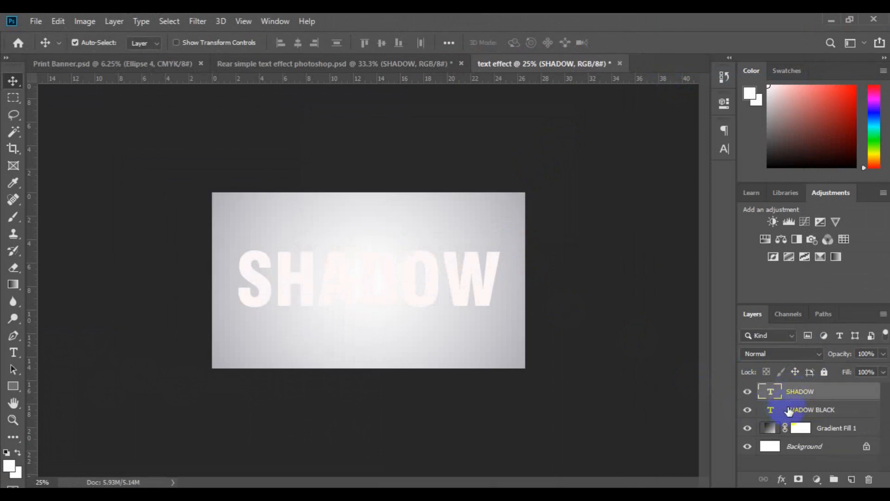
Hide the SHADOW layer and recolour all the text on the SHADOW BLACK layer to a dark blue-grey
left_click(789, 411)
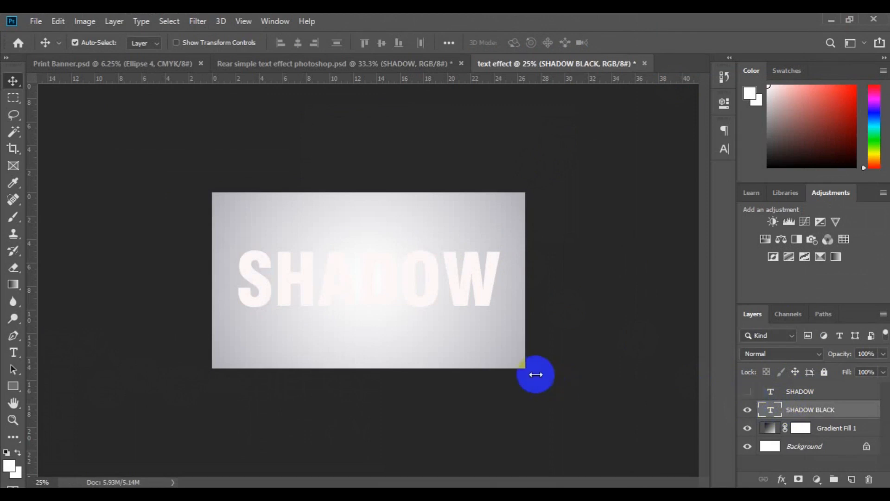
left_click(14, 353)
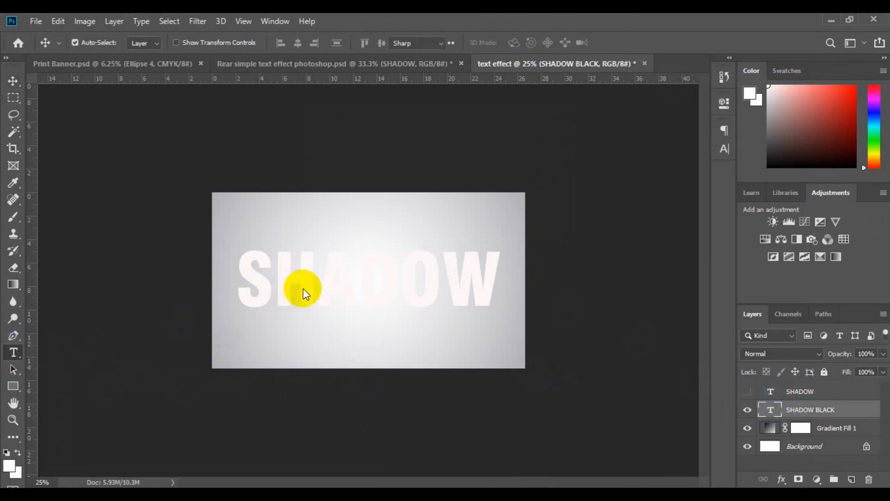
left_click(308, 285)
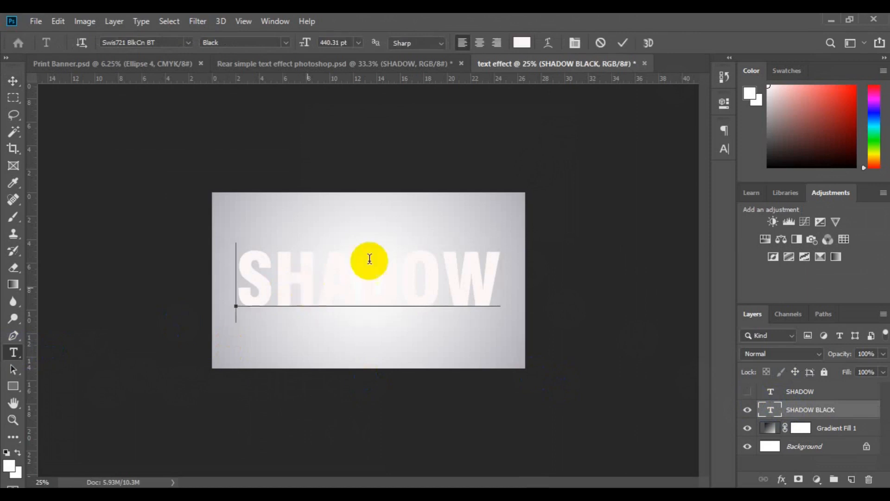
key("ctrl+a")
left_click(524, 45)
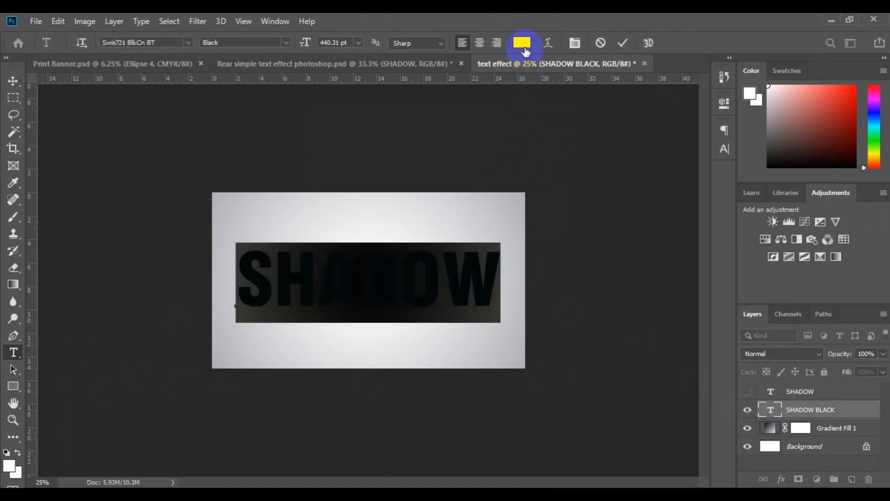
left_click(510, 227)
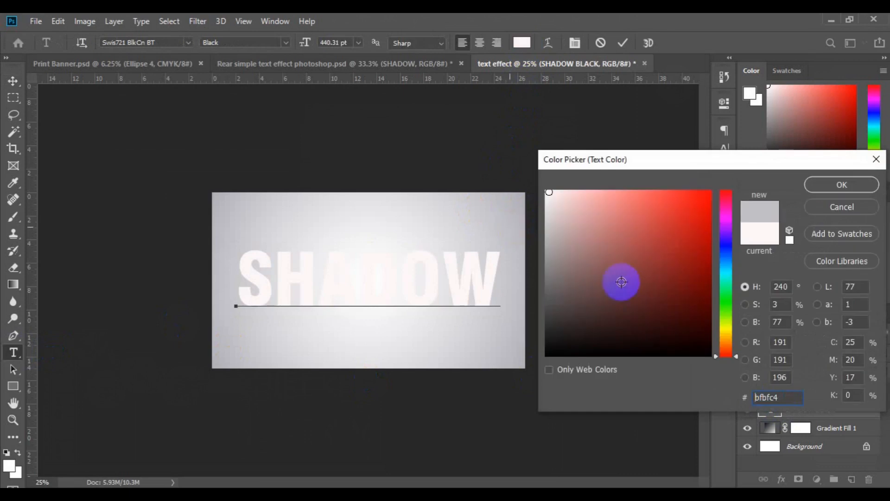
left_click(816, 188)
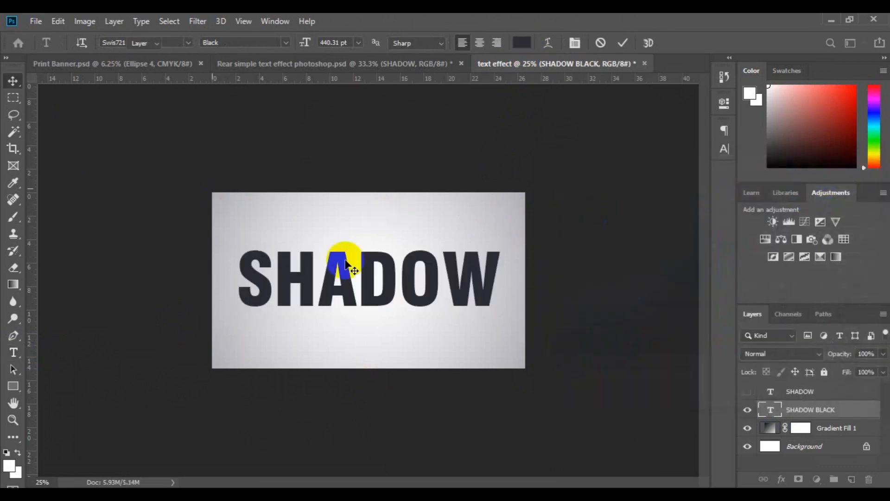
key("v")
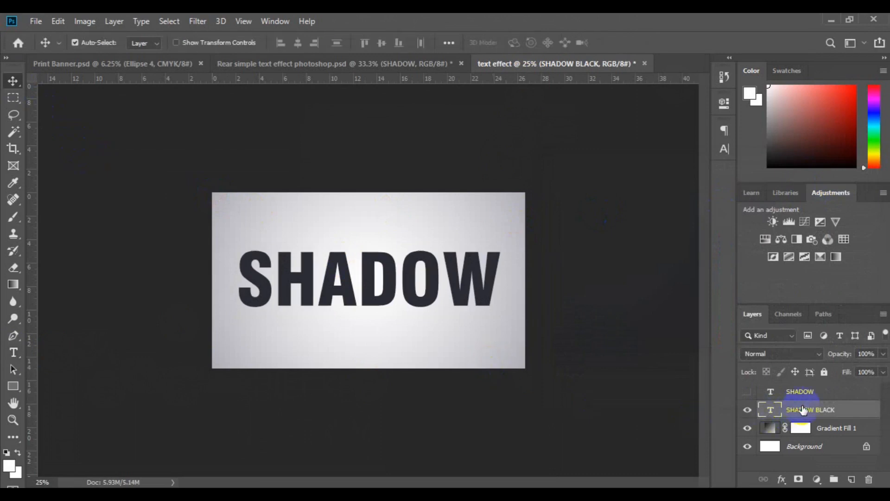
Convert the SHADOW BLACK layer to a smart object and make the SHADOW layer visible again
right_click(803, 410)
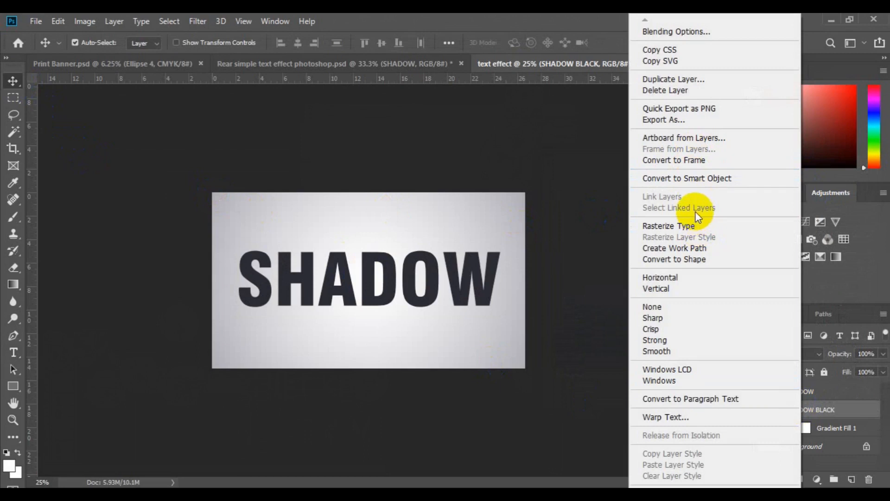
left_click(688, 180)
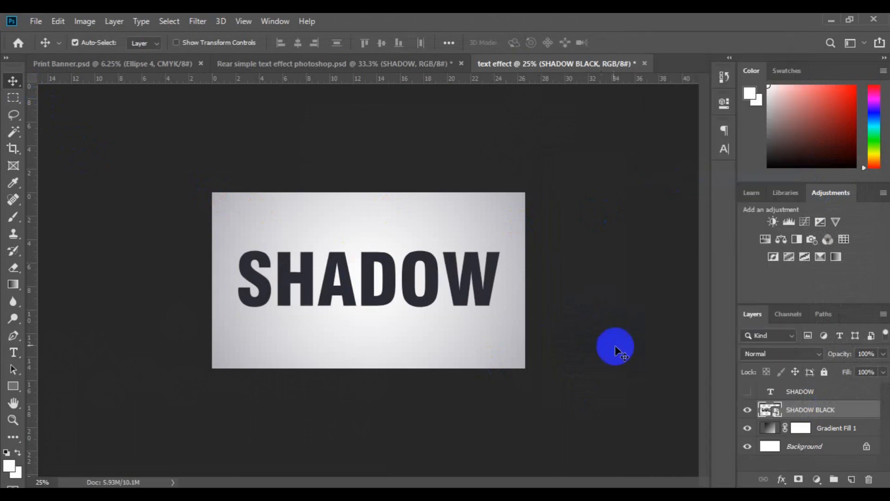
left_click(748, 393)
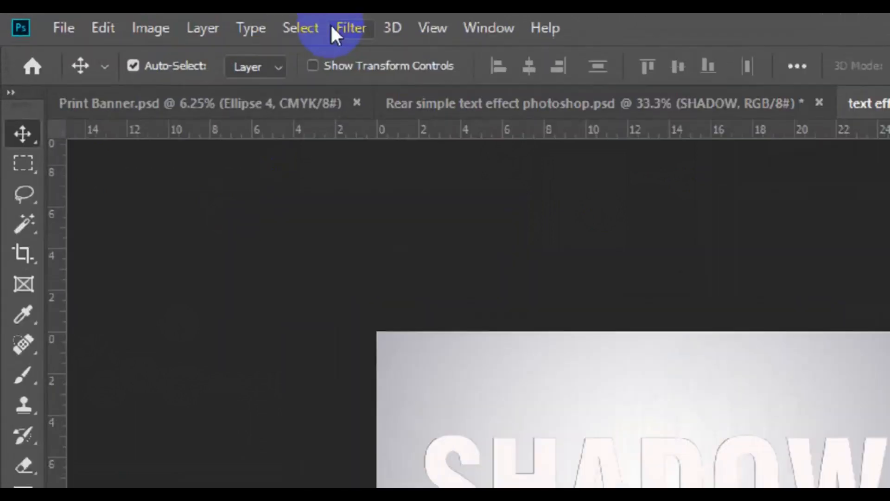
Start a Path Blur from the Blur Gallery on the SHADOW BLACK layer with the Rear Sync Flash preset
left_click(377, 27)
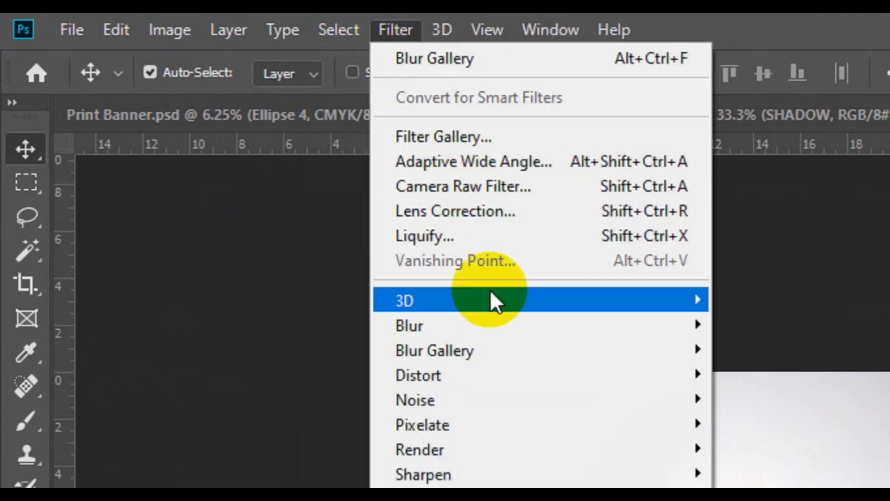
mouse_move(497, 343)
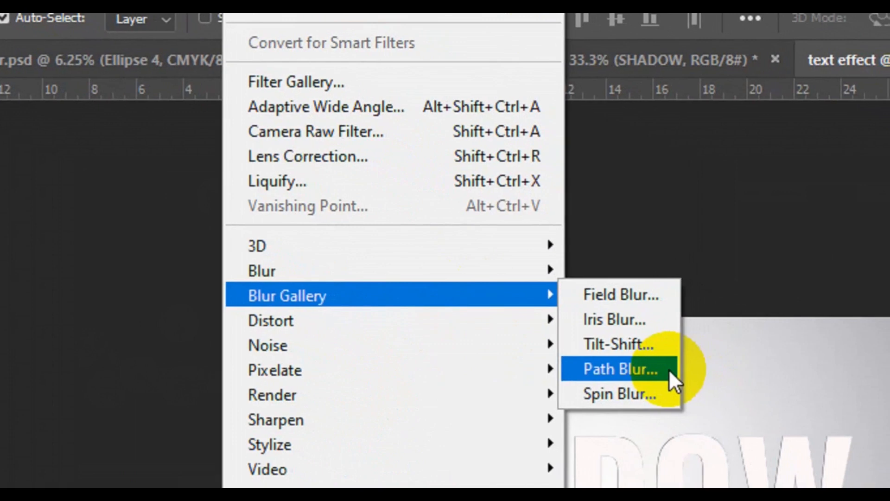
left_click(669, 369)
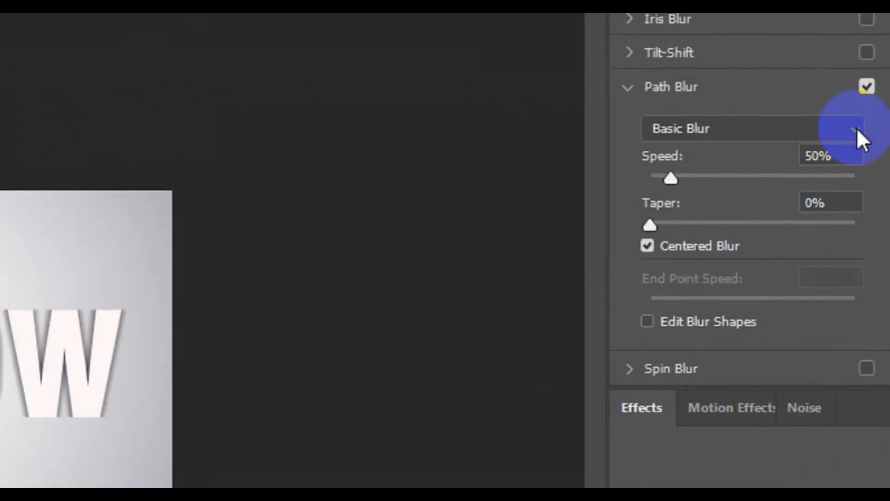
left_click(868, 162)
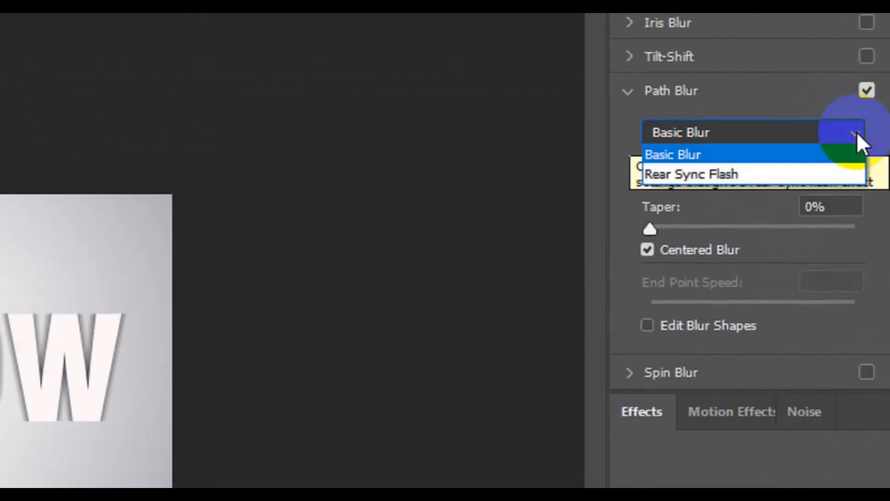
left_click(788, 176)
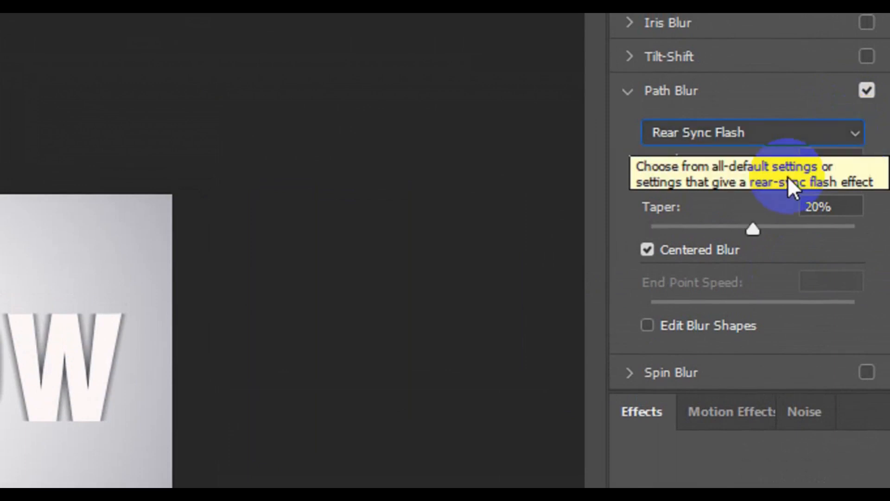
Set the Path Blur's speed to 100% and taper to 15%, and apply the blur
left_click_drag(841, 163, 797, 166)
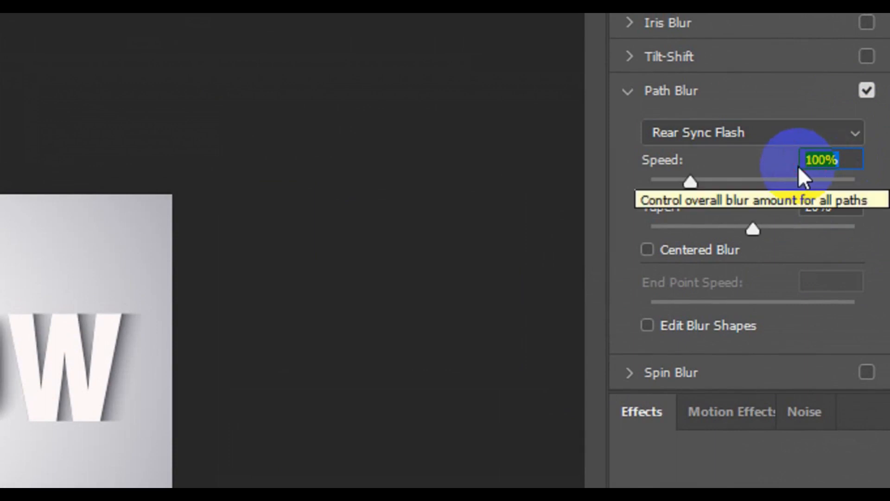
left_click(821, 210)
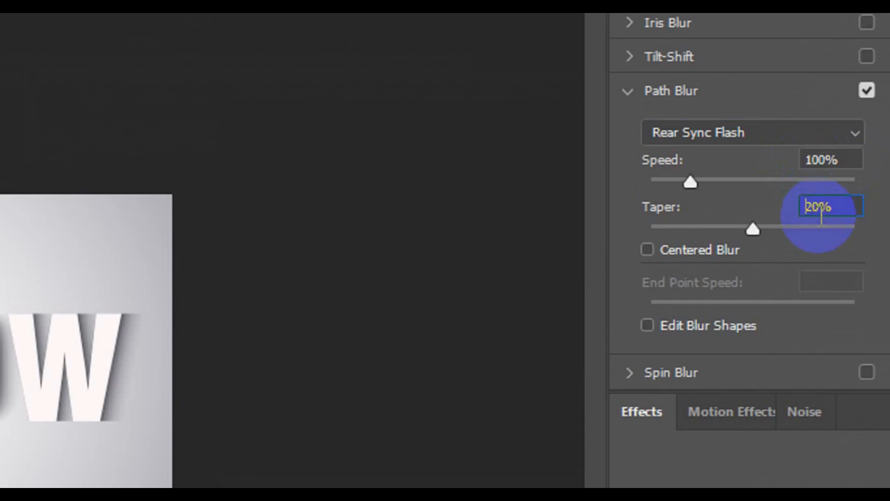
type("15")
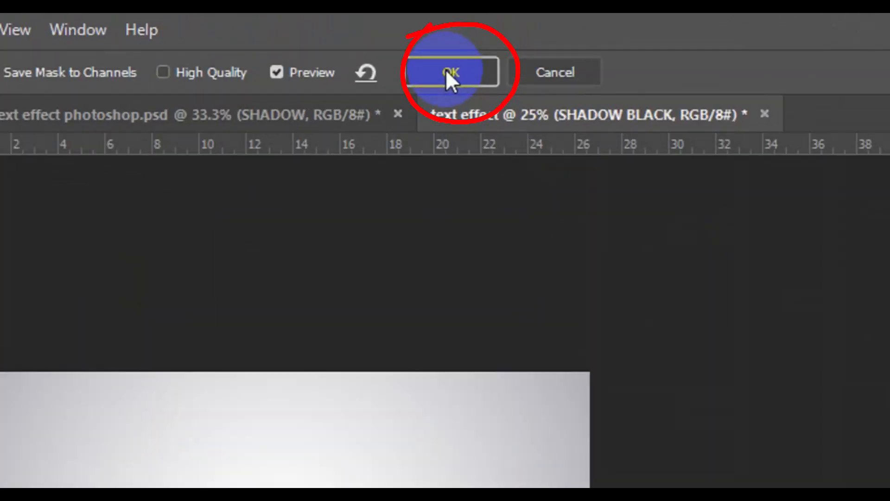
left_click(447, 75)
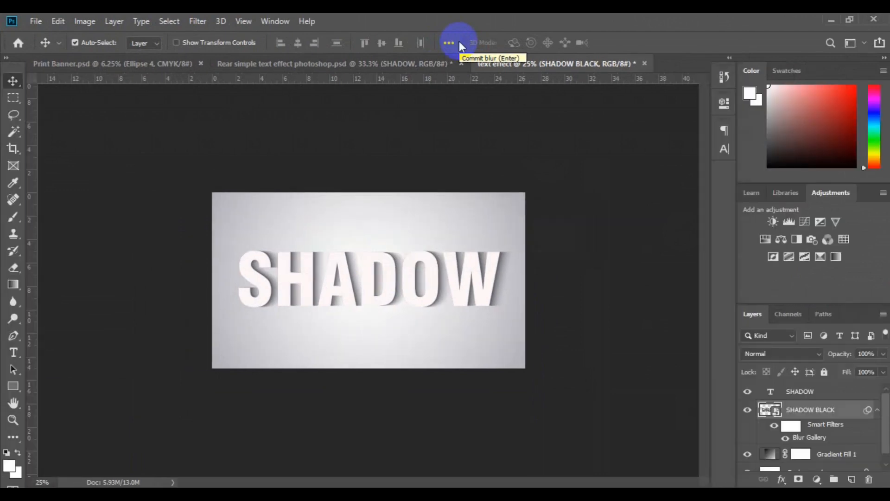
key("ctrl")
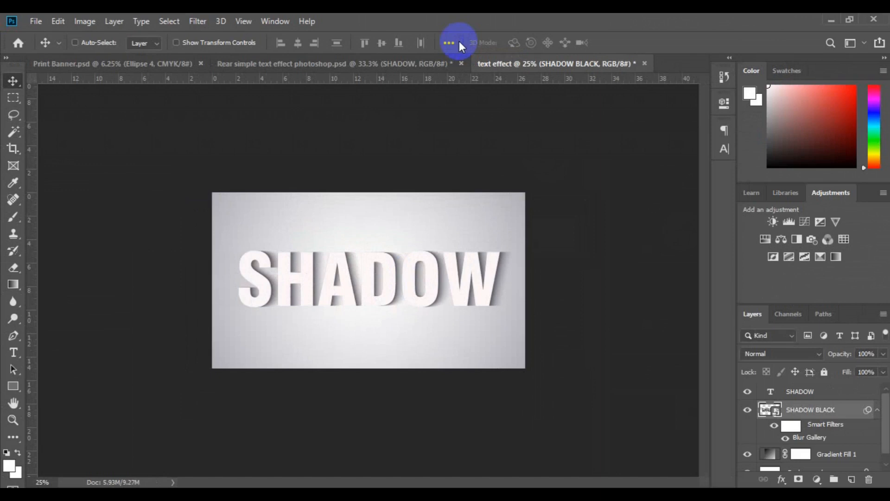
key("ctrl+plus")
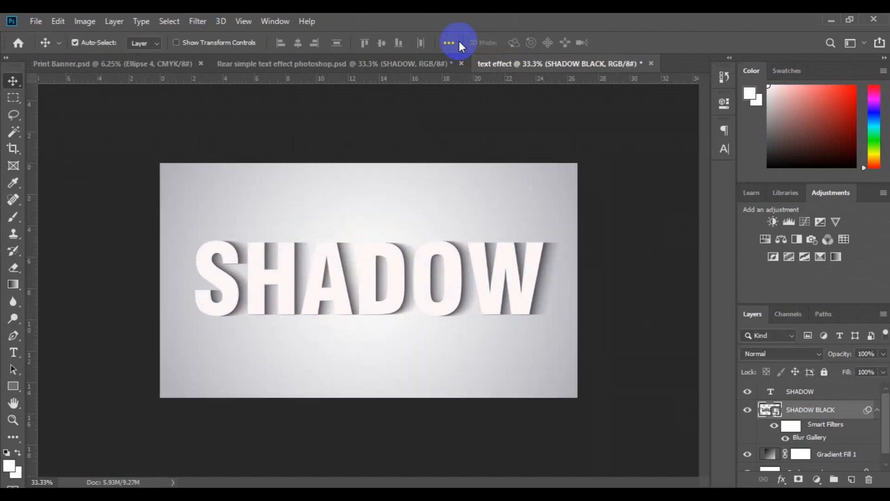